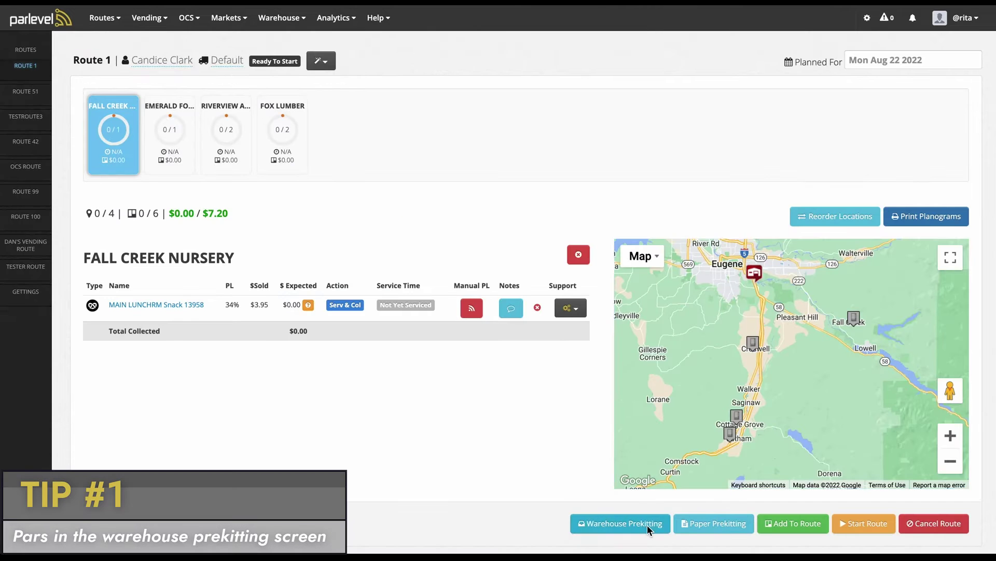
Open Route 1's warehouse prekitting screen for the Fox Lumber 7816 Snack machine
left_click(647, 524)
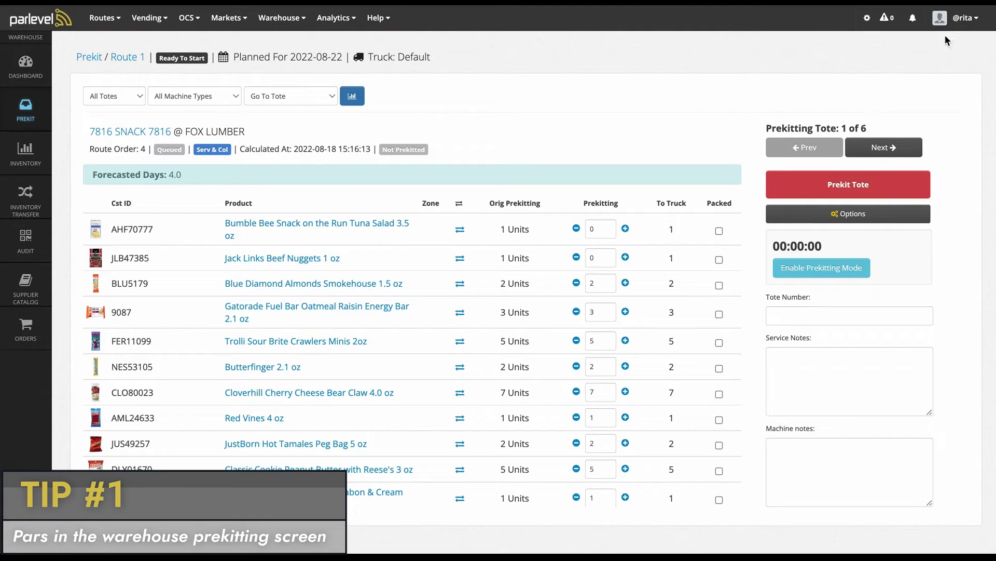
left_click(950, 17)
Switch on Show Pars in Warehouse Prekitting Screen under Company Settings > Prekitting and save
left_click(949, 74)
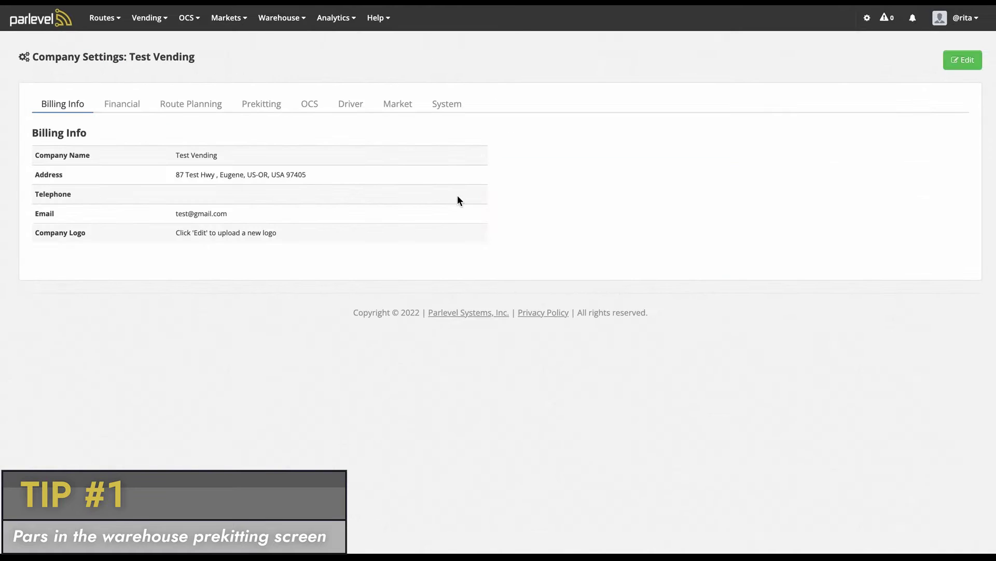
left_click(272, 106)
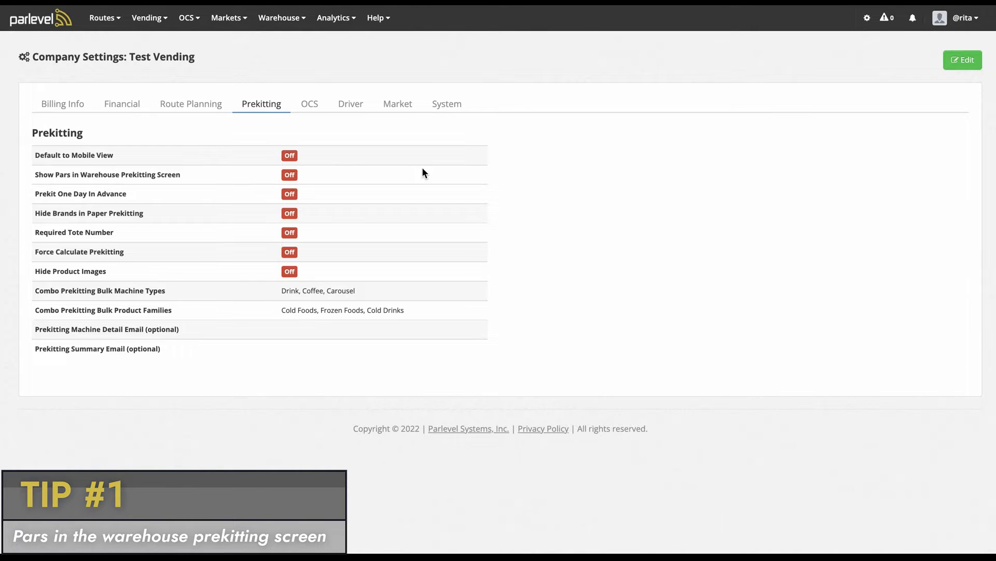
left_click(963, 61)
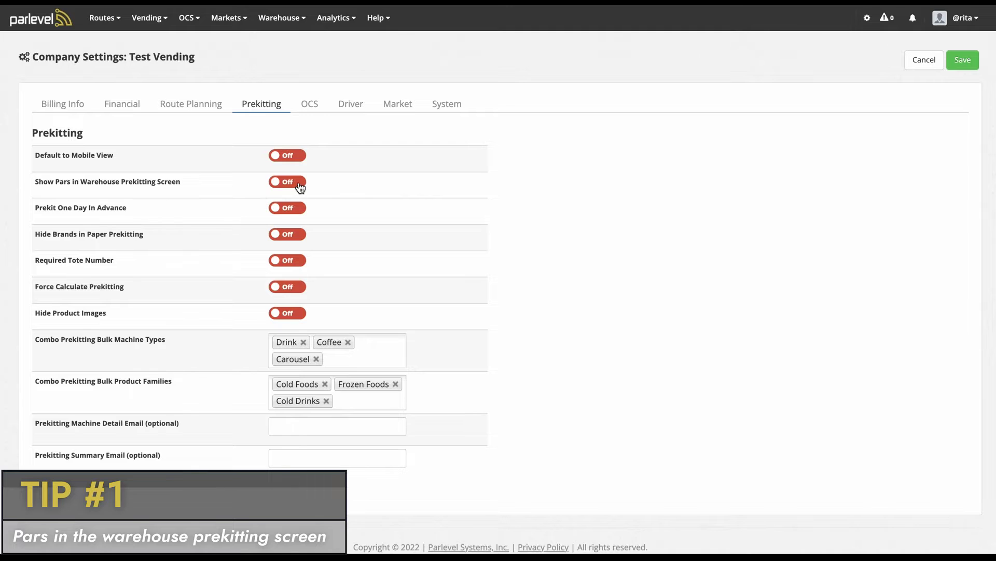
left_click(963, 63)
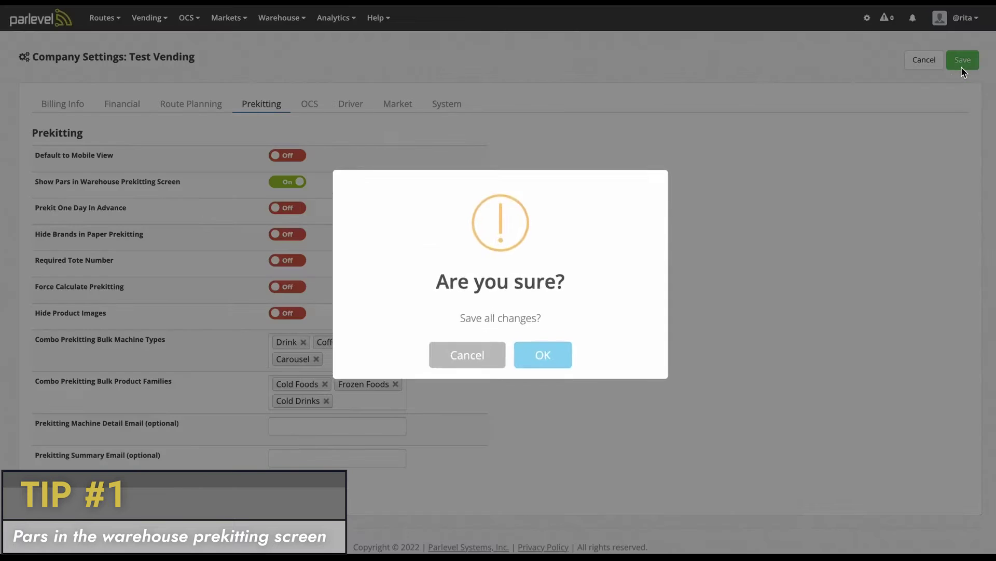
left_click(542, 347)
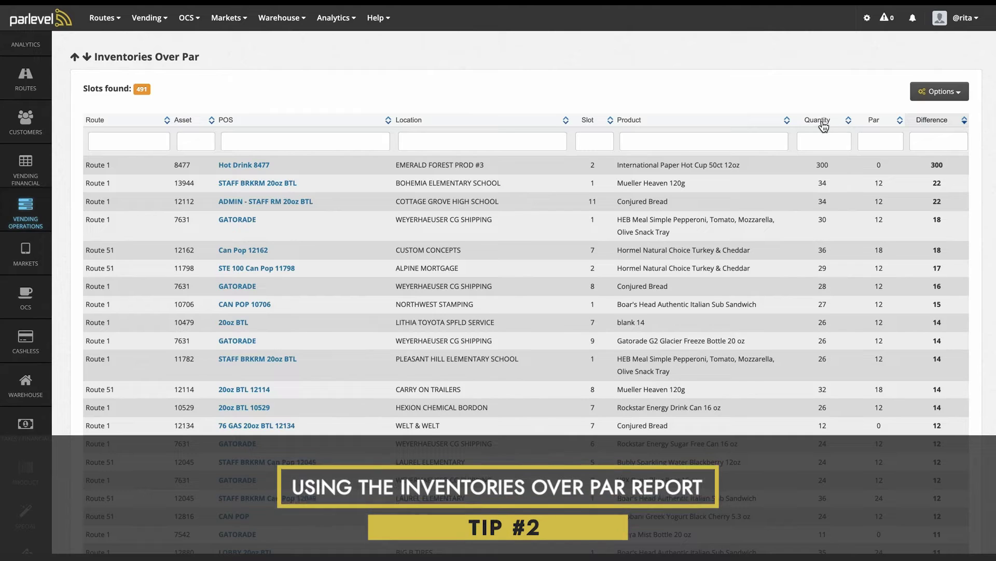
Sort the Inventories Over Par report by quantity, largest first, then by difference
left_click(818, 120)
left_click(818, 120)
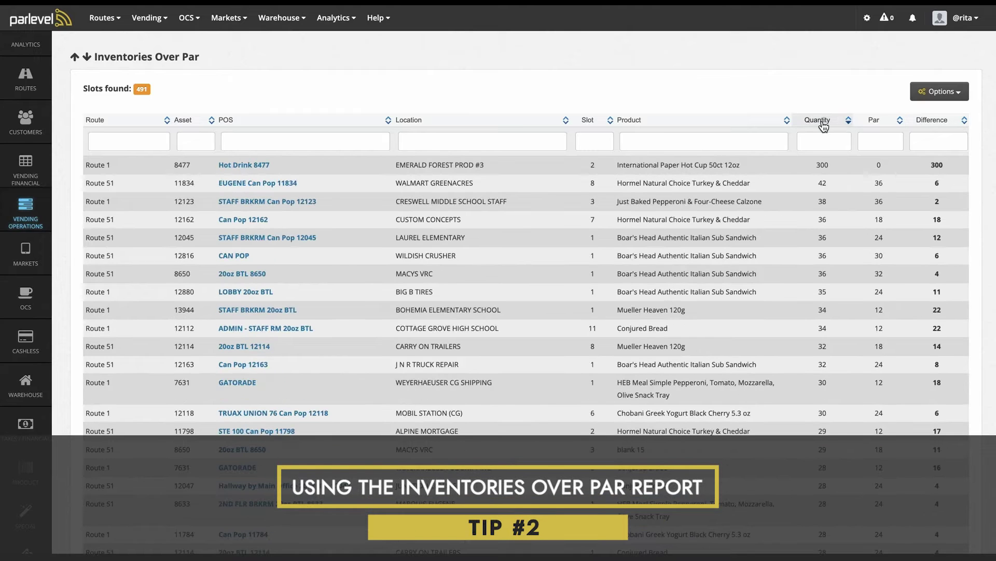
left_click(929, 121)
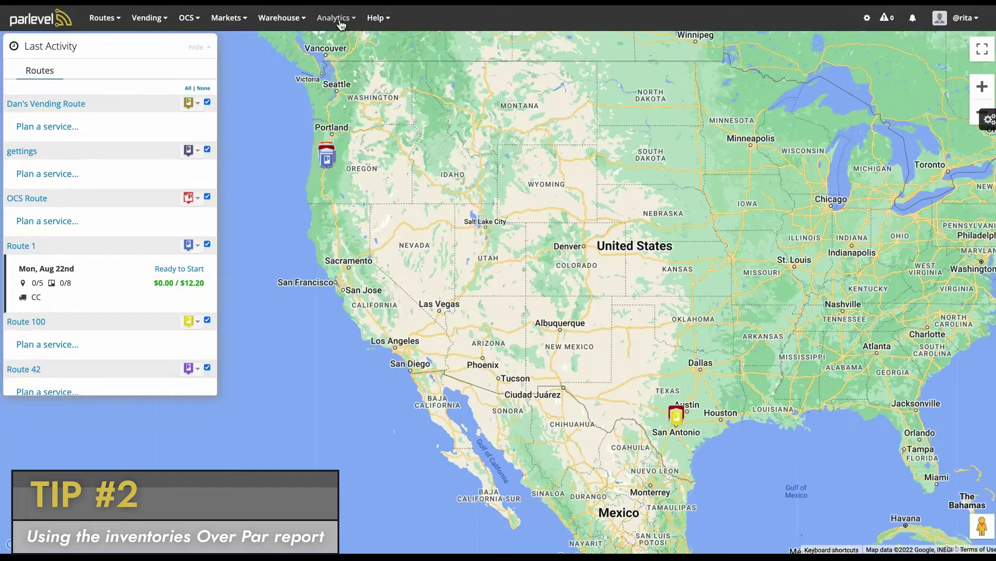
Open the Analytics > Vending Operations > Inventories Over Par report
left_click(336, 18)
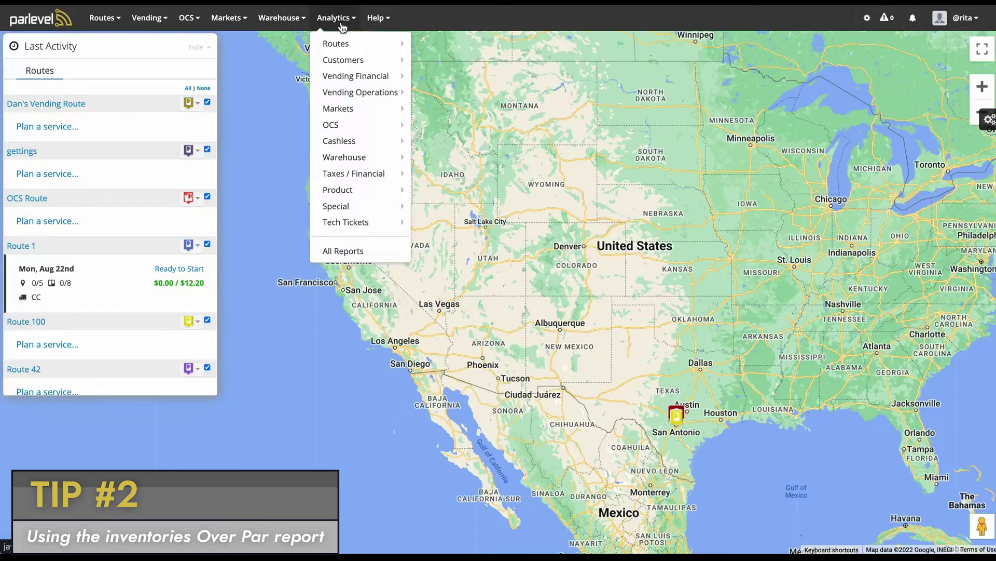
mouse_move(381, 93)
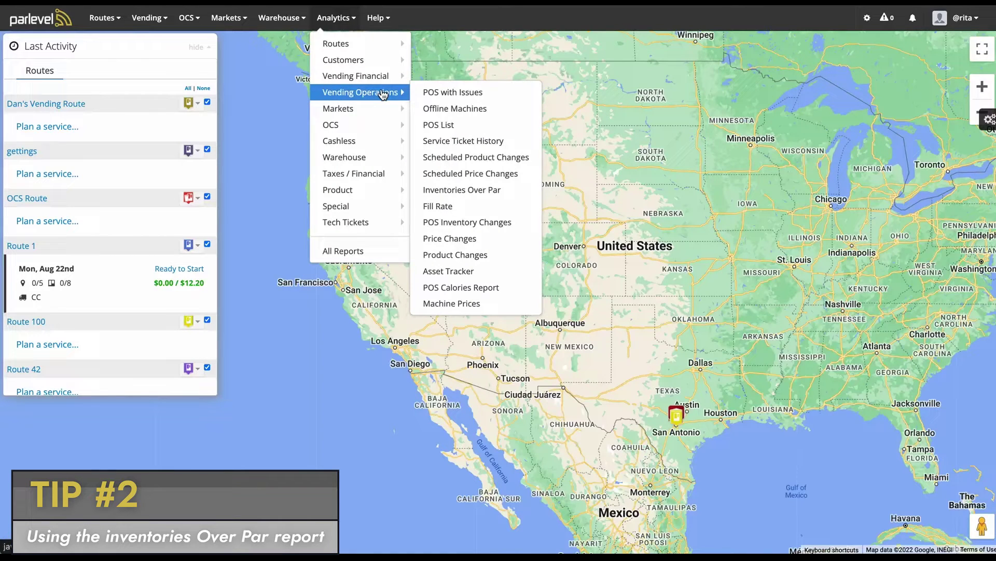
left_click(514, 193)
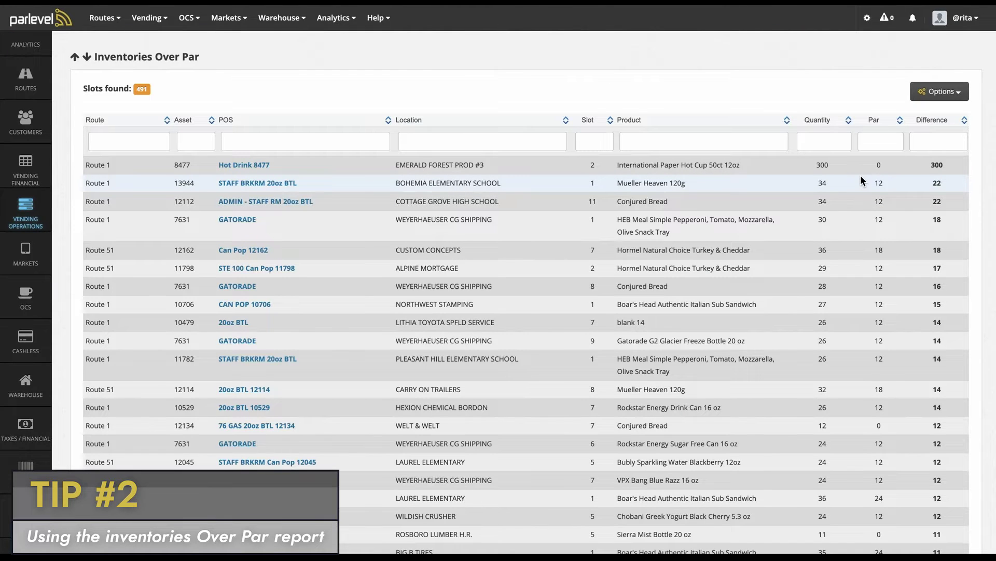
Sort the over-par report by smallest, then largest difference, and force-calculate Route 1's prekitting
scroll(861, 179, "down", 3)
scroll(861, 176, "up", 3)
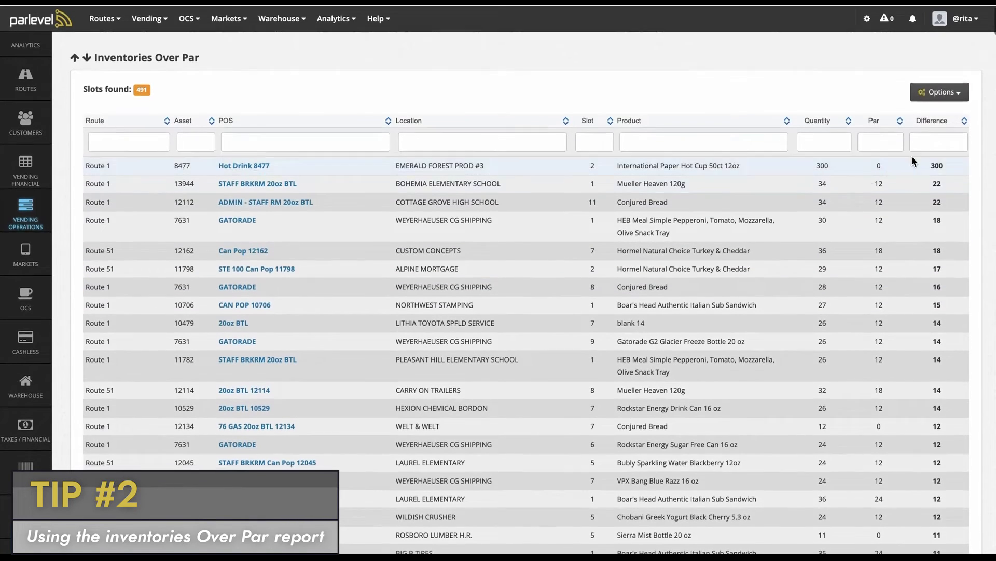
left_click(948, 124)
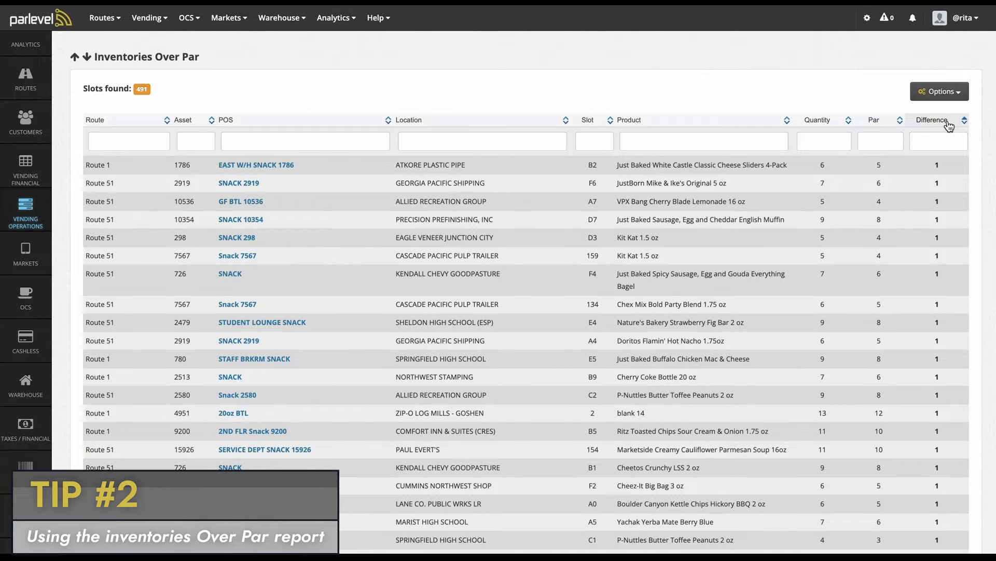
left_click(948, 125)
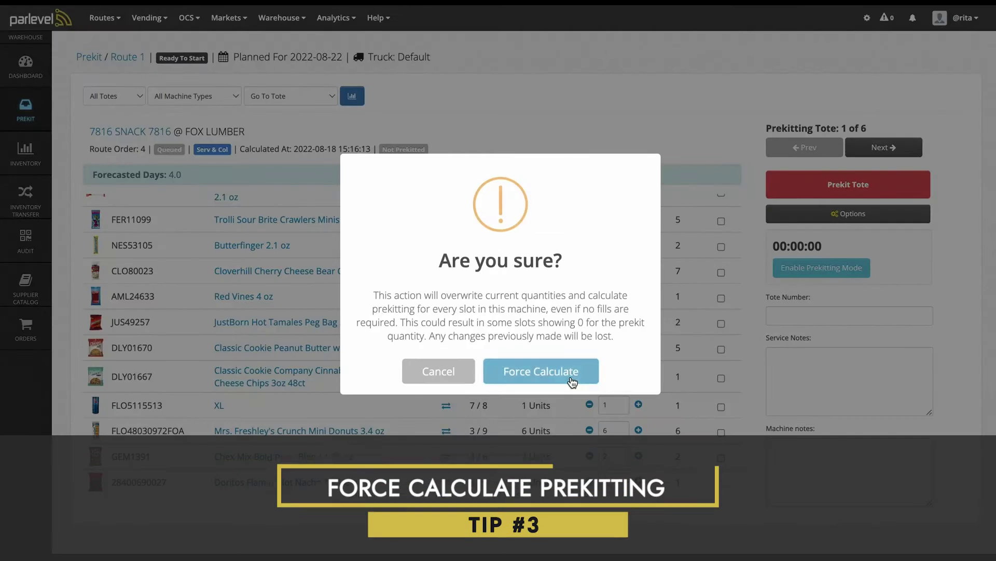
left_click(572, 379)
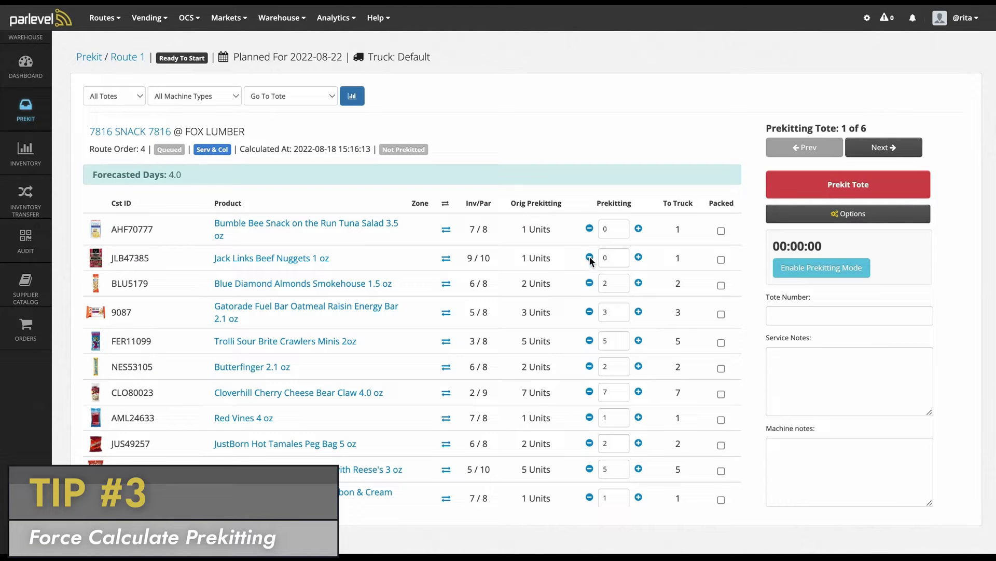
Scroll through Route 1's prekit products with Inv/Par values, then go to Company Settings
scroll(526, 313, "down", 5)
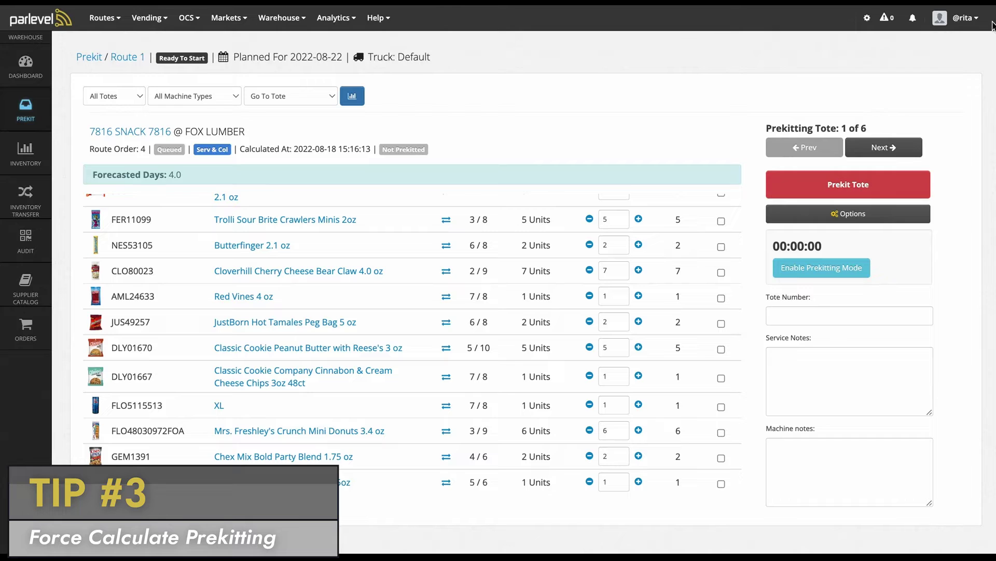
left_click(959, 29)
left_click(948, 73)
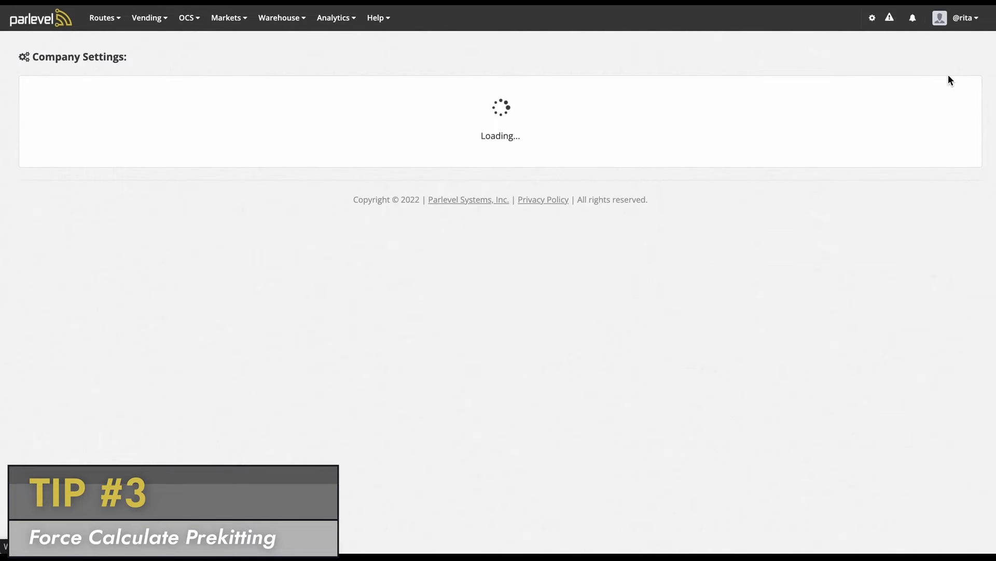
Turn on Force Calculate Prekitting, save it, and show the Route 1 tote's prekit Options
left_click(262, 104)
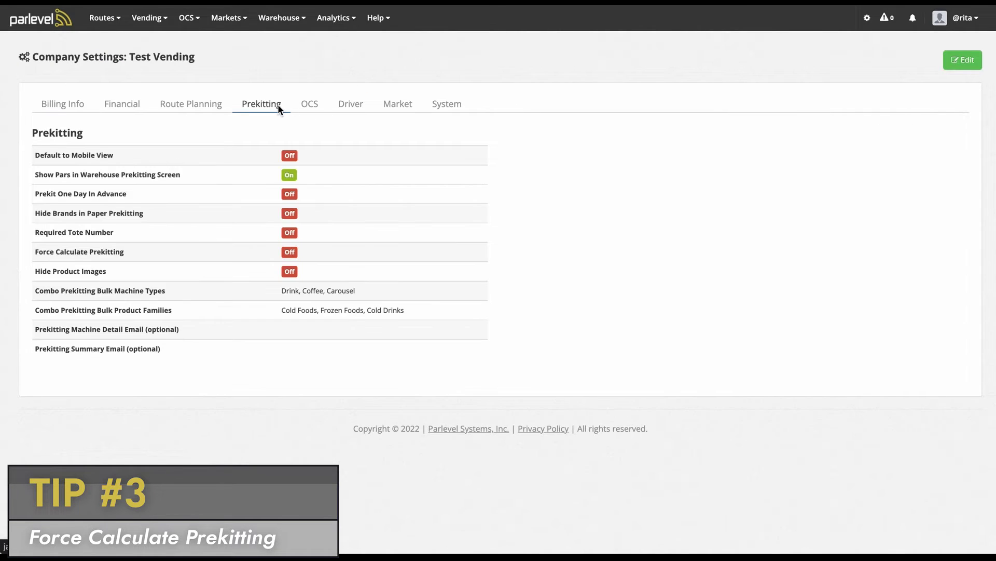
left_click(961, 62)
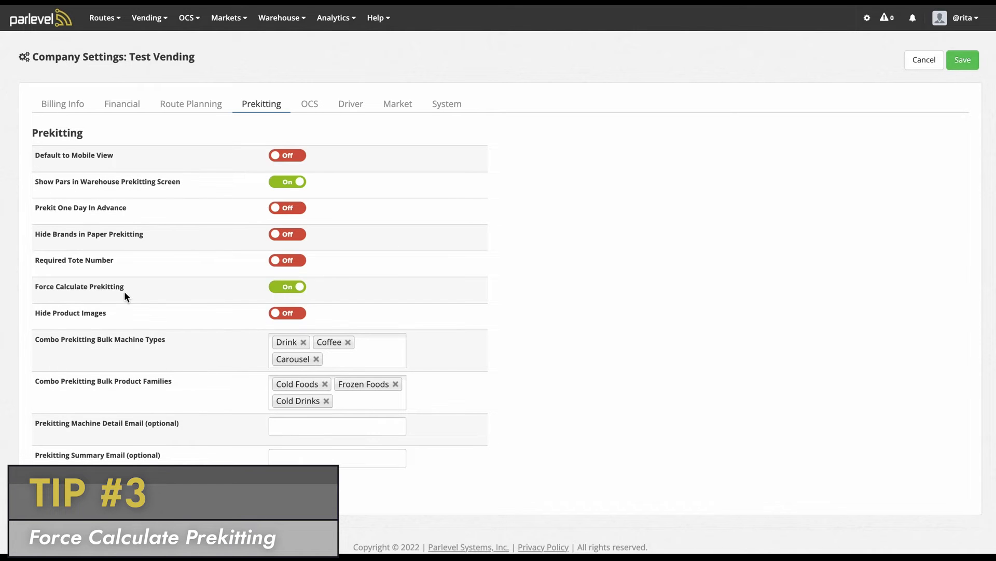
left_click(963, 60)
left_click(553, 354)
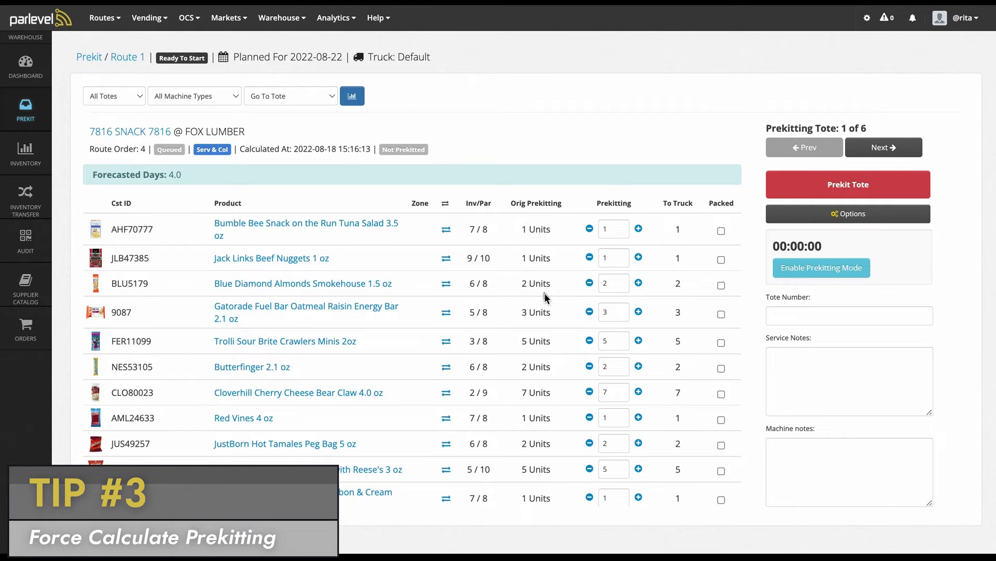
scroll(545, 294, "down", 3)
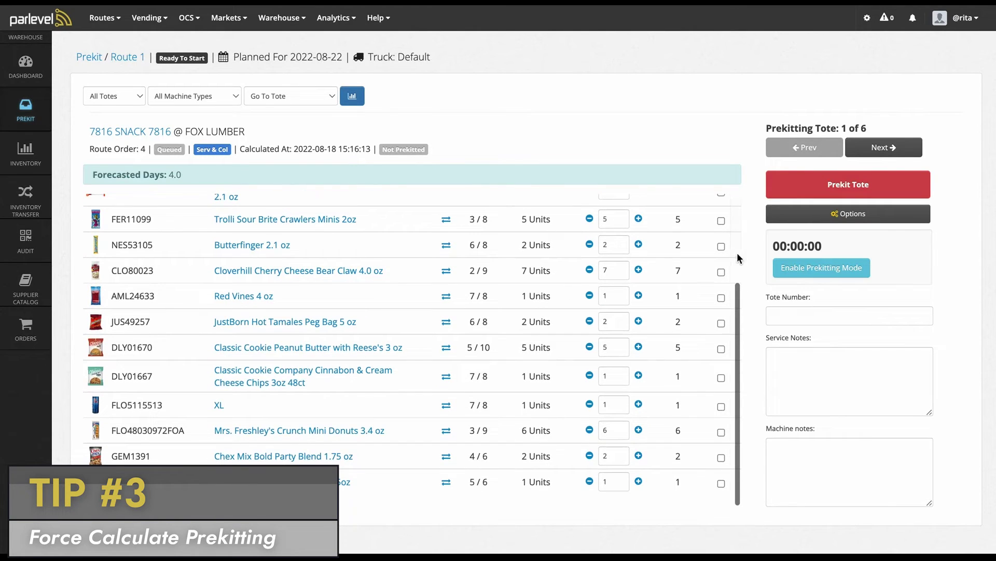
left_click(889, 217)
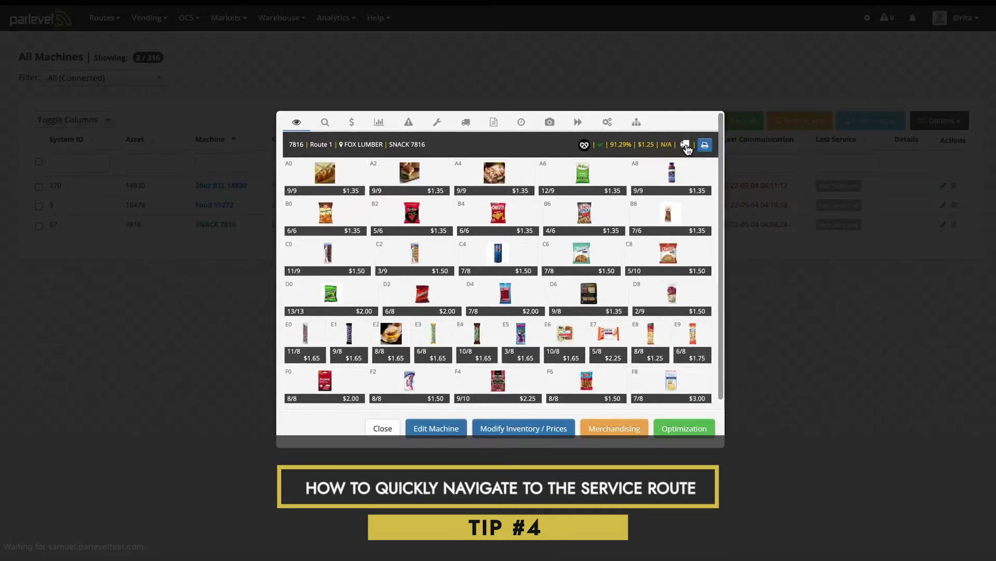
Jump from SNACK 7816 to its Route 1 page, then bring up the Vending menu
left_click(686, 148)
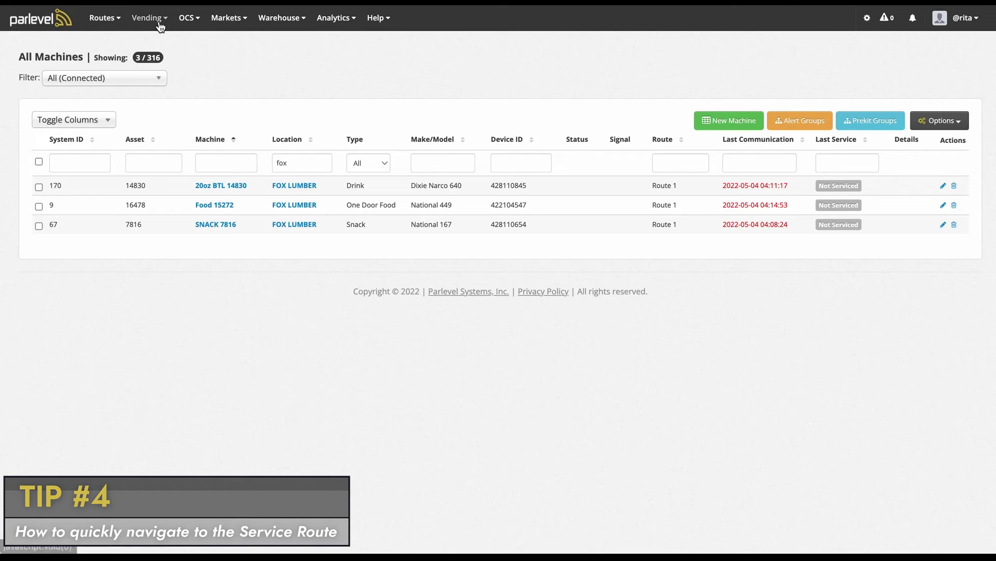
left_click(160, 22)
Open SNACK 7816 from All Machines, jump to Route 1, and select the Fox Lumber stop
left_click(226, 18)
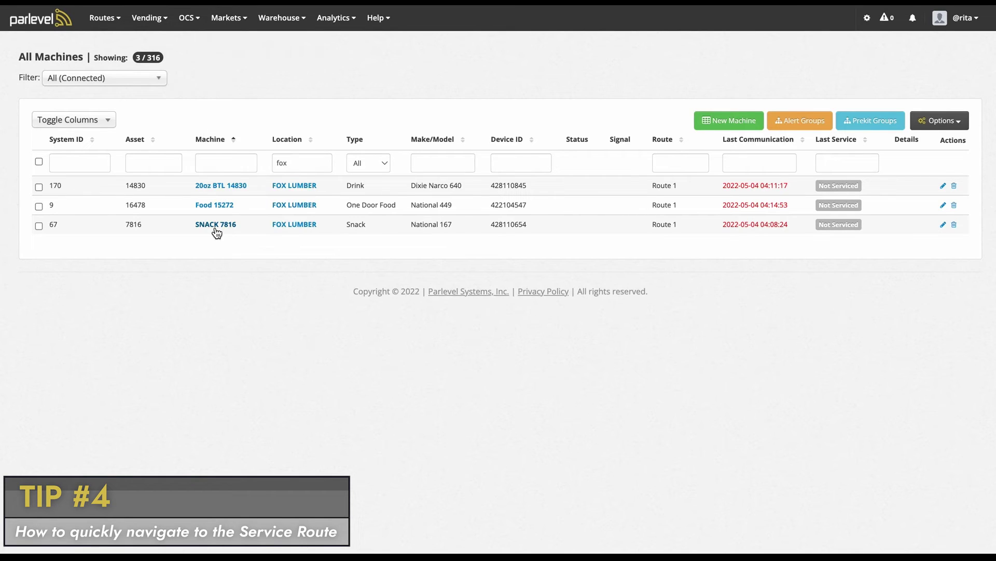
left_click(215, 229)
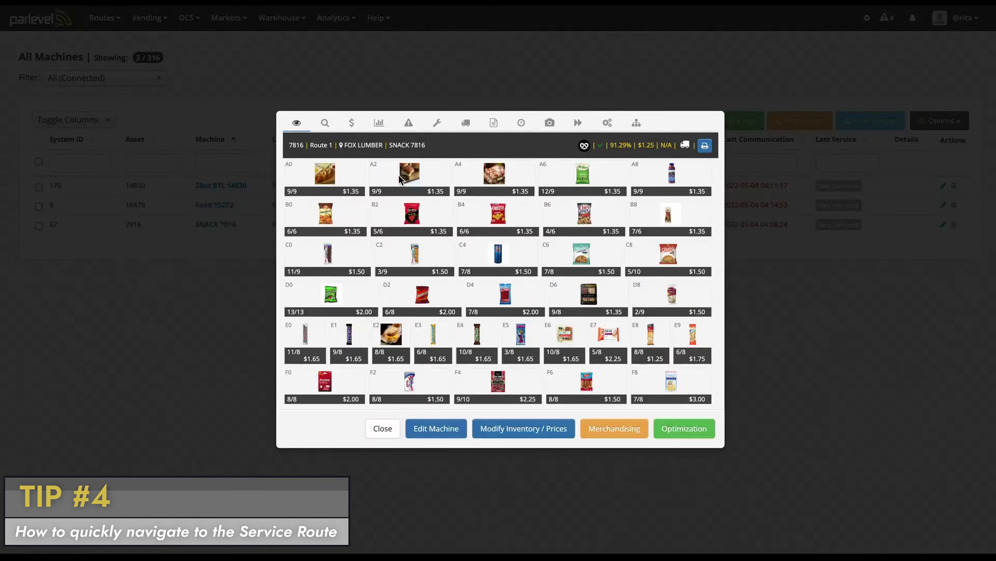
left_click(685, 146)
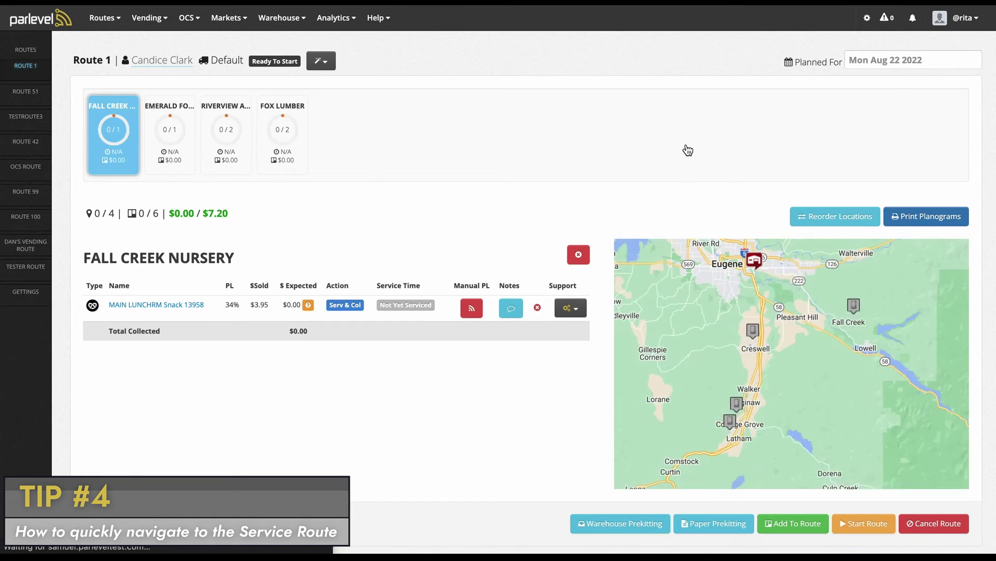
left_click(289, 156)
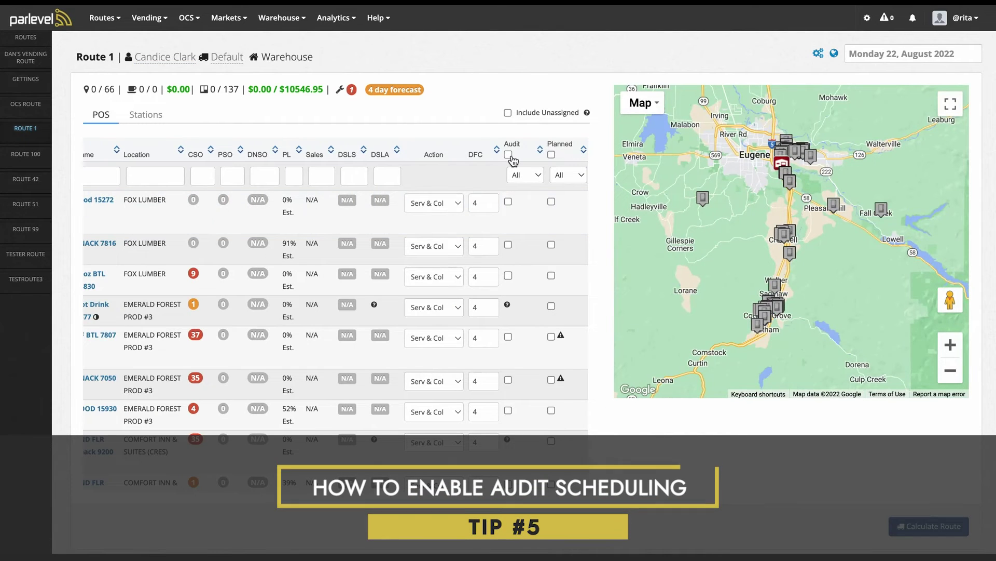
Audit and plan SNACK 7816 and 20oz BTL 14830, then calculate the route and prekitting
left_click(508, 154)
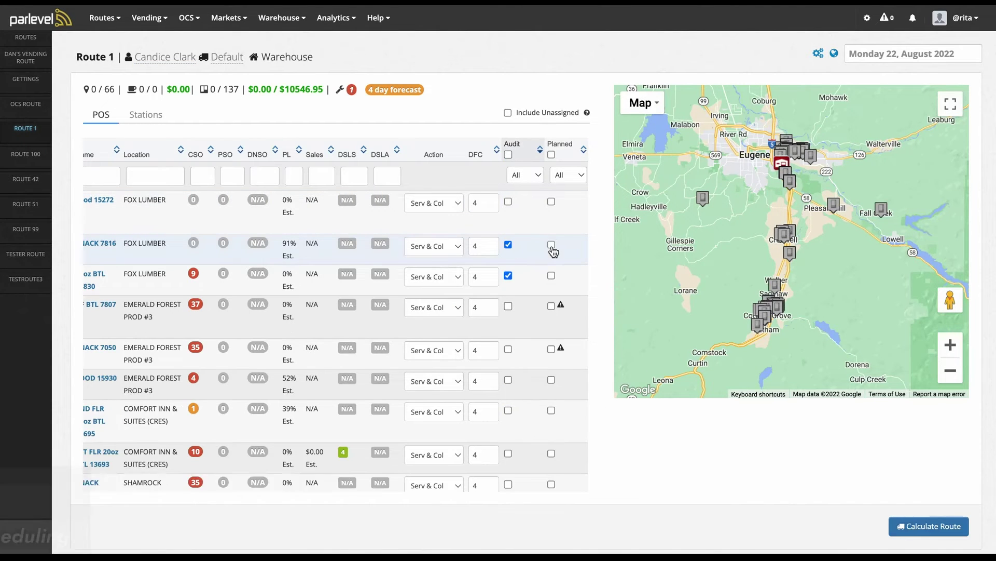
left_click(551, 245)
left_click(551, 275)
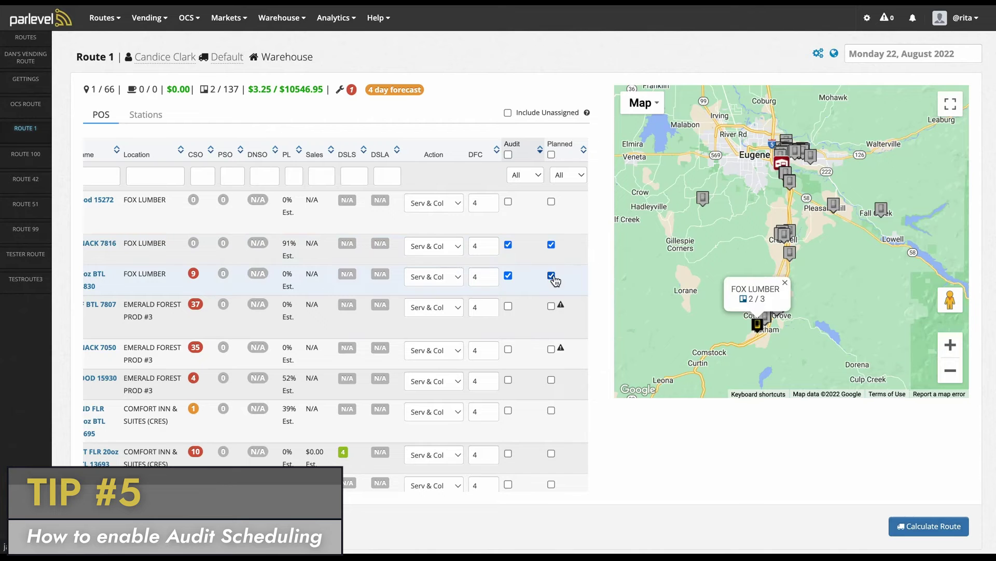
left_click(912, 526)
left_click(912, 525)
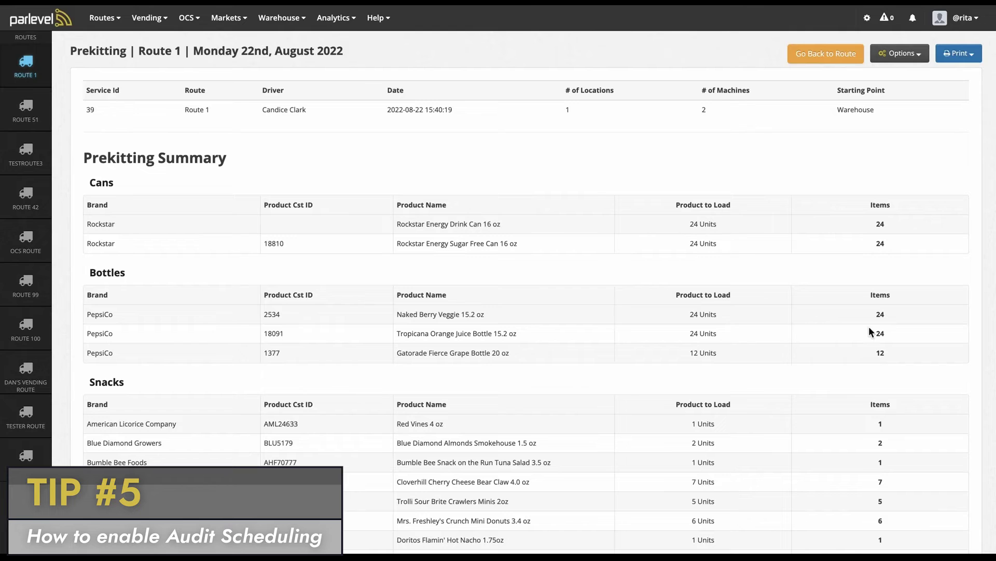
left_click(825, 53)
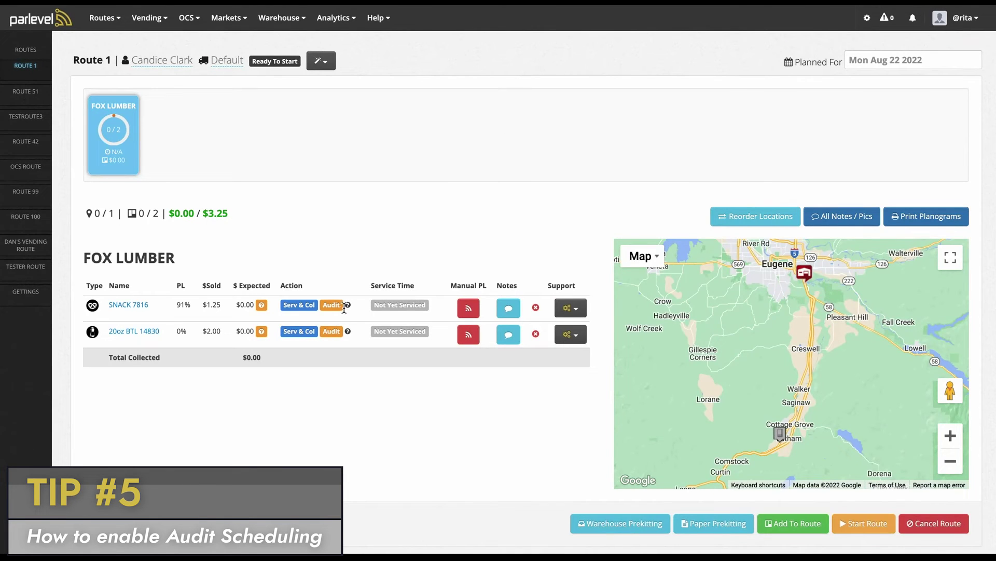
mouse_move(346, 309)
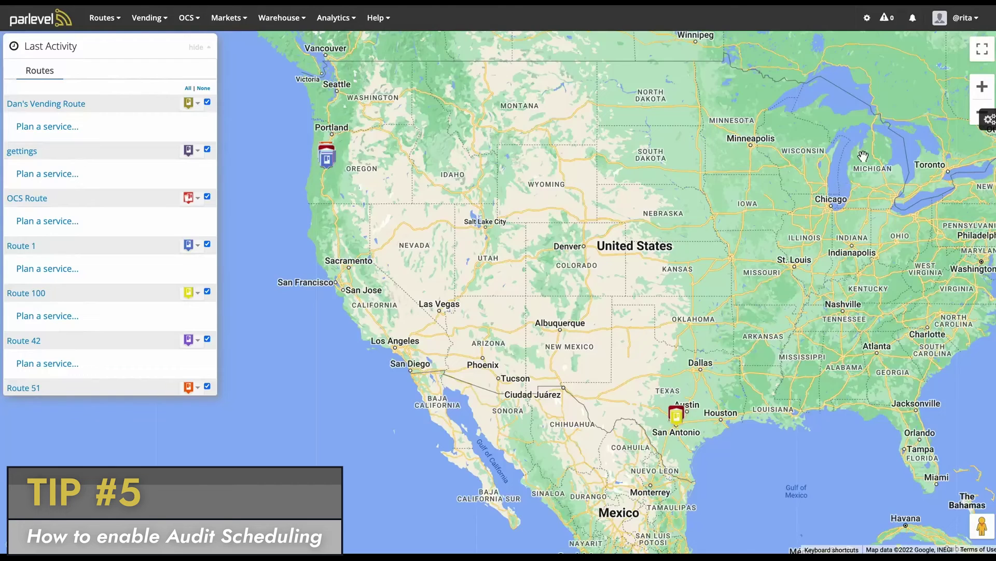
Switch Audit Scheduling on under the Route Planning tab of Company Settings, and save and confirm
left_click(958, 21)
left_click(952, 74)
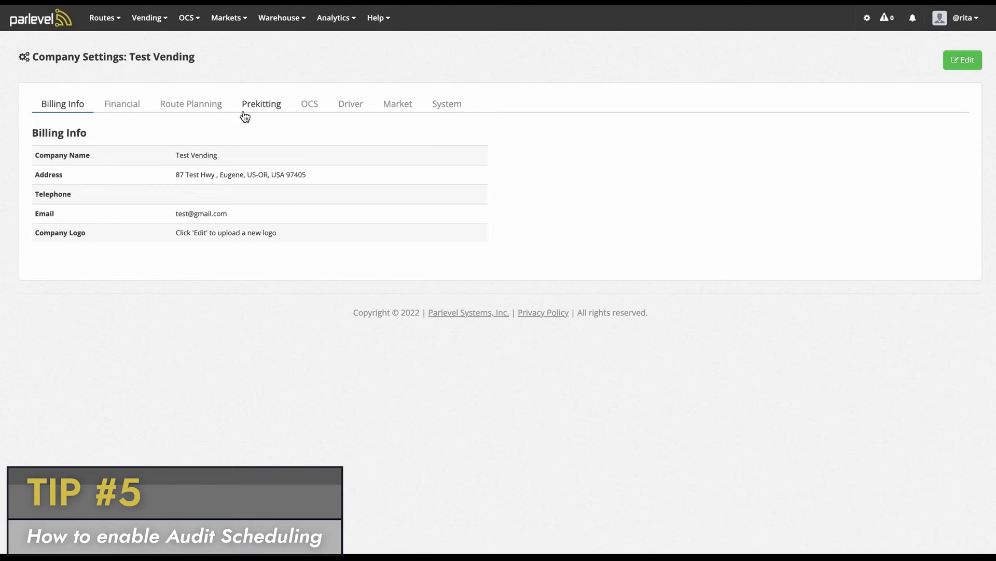
left_click(209, 109)
left_click(961, 63)
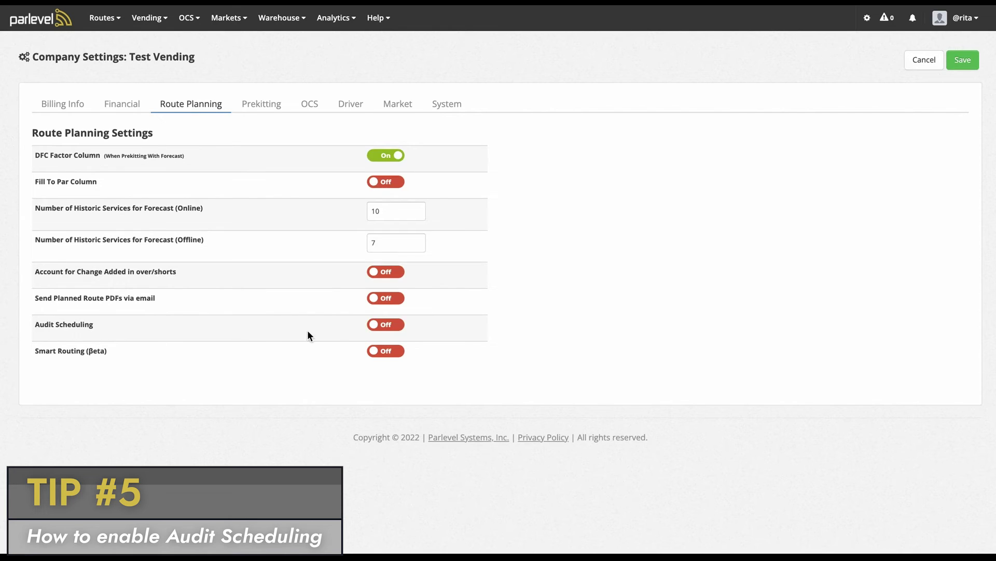
left_click(962, 60)
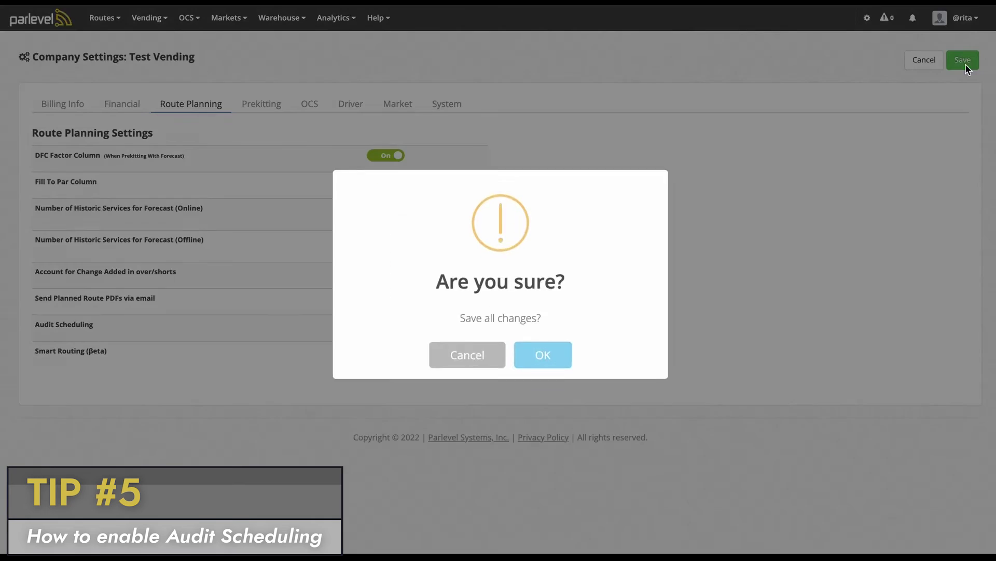
left_click(542, 352)
left_click(521, 353)
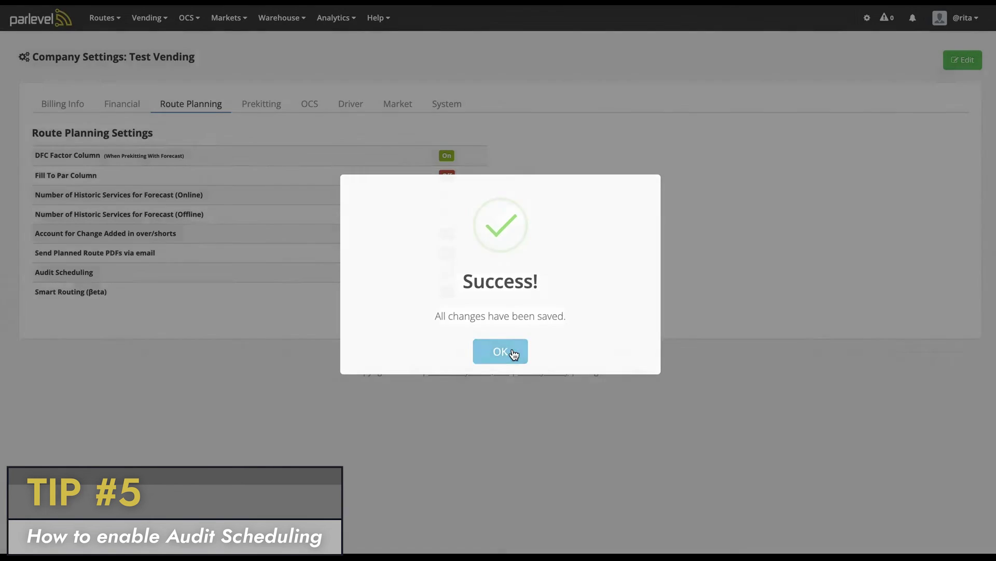
left_click(866, 21)
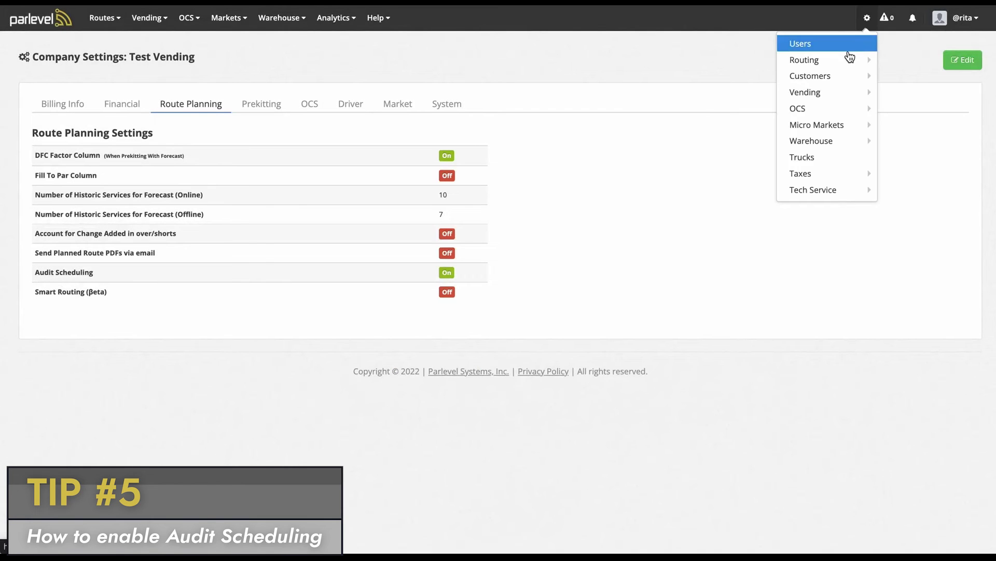
Tick Schedule Audits in Route 1's Advanced options and save the route changes
mouse_move(787, 62)
left_click(748, 63)
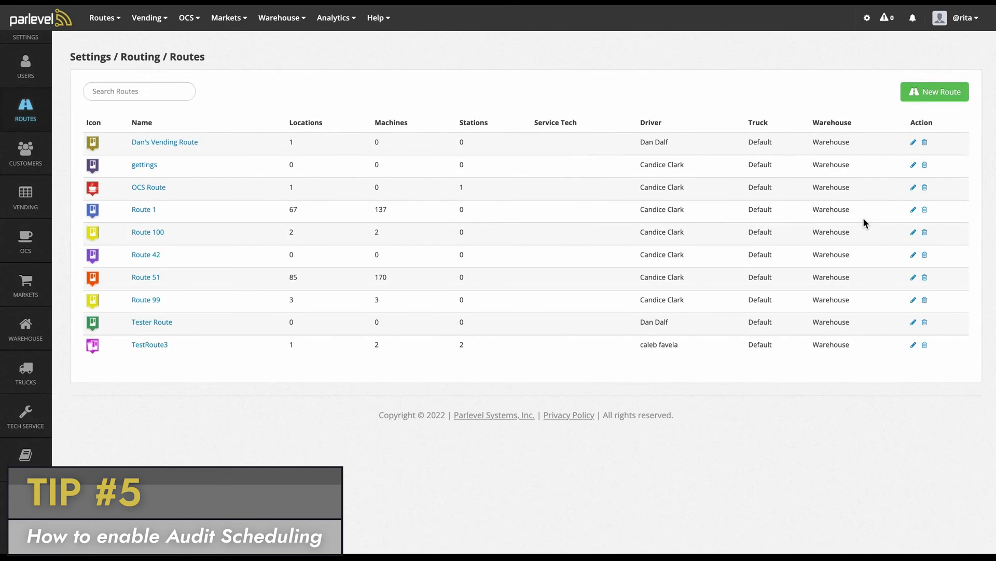
left_click(913, 210)
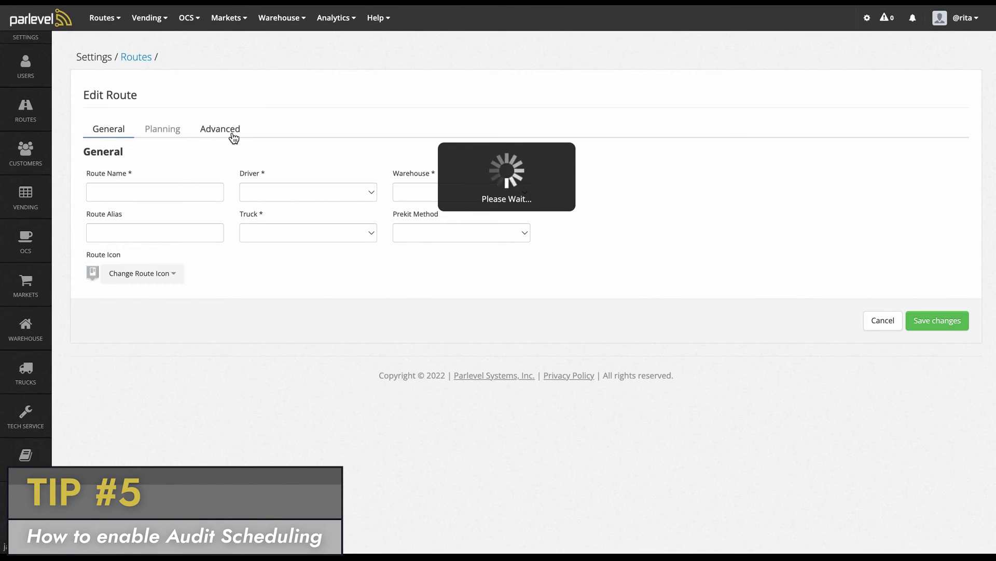
left_click(233, 137)
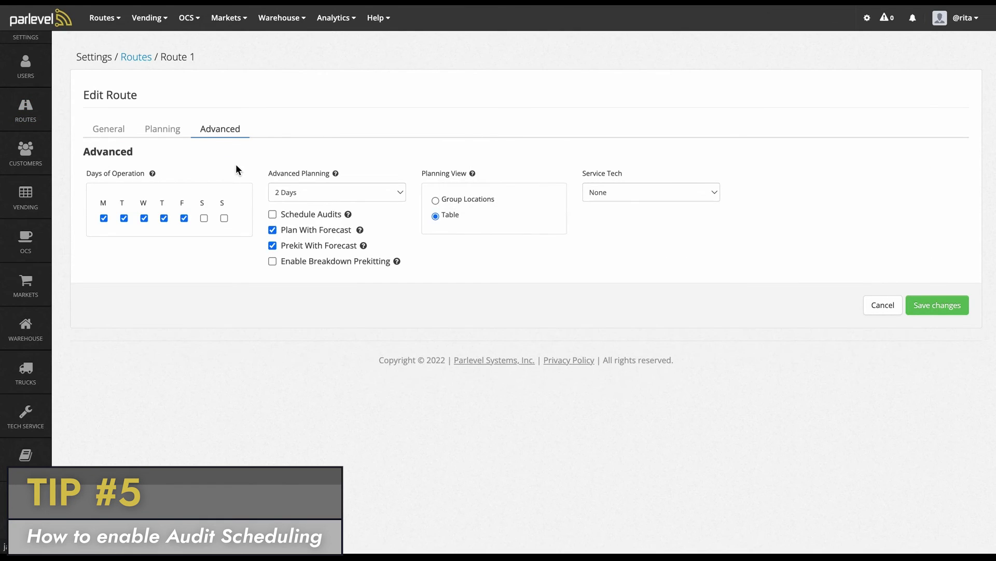
left_click(272, 216)
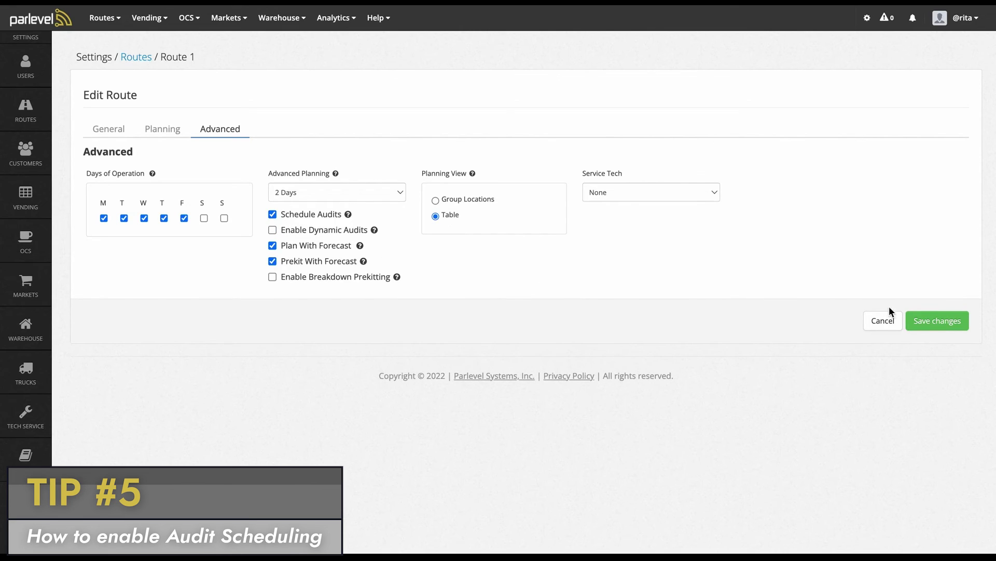
left_click(929, 323)
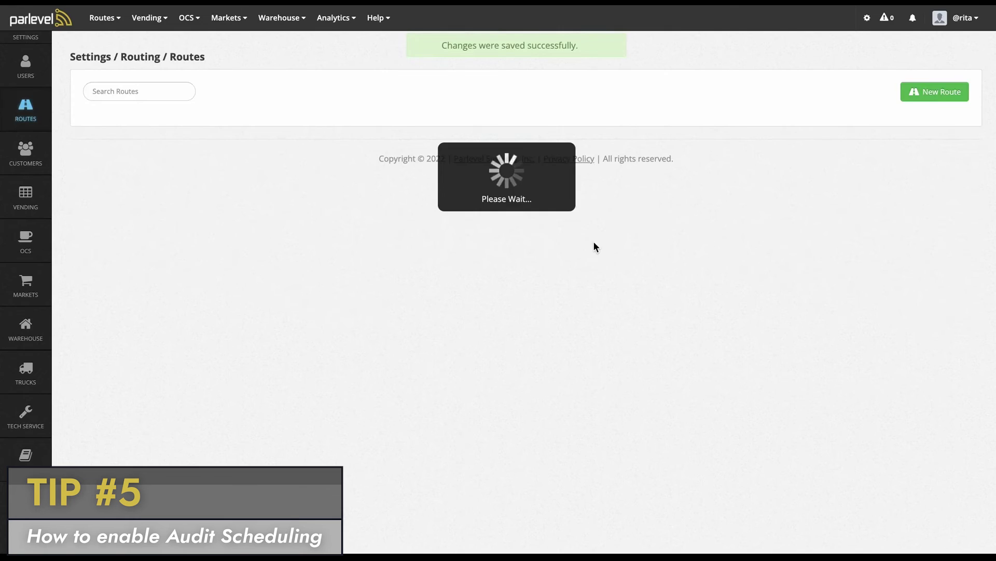